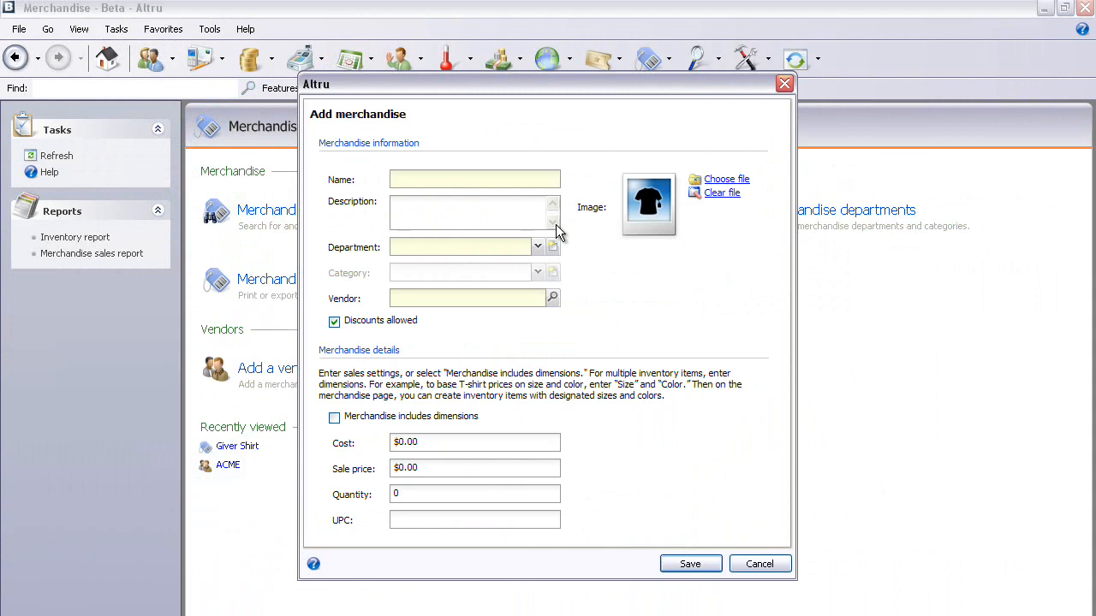
Name the new merchandise "Giver Shirt" and assign it to the Apparel department and Shirts category.
type("Giver Shirt")
left_click(536, 247)
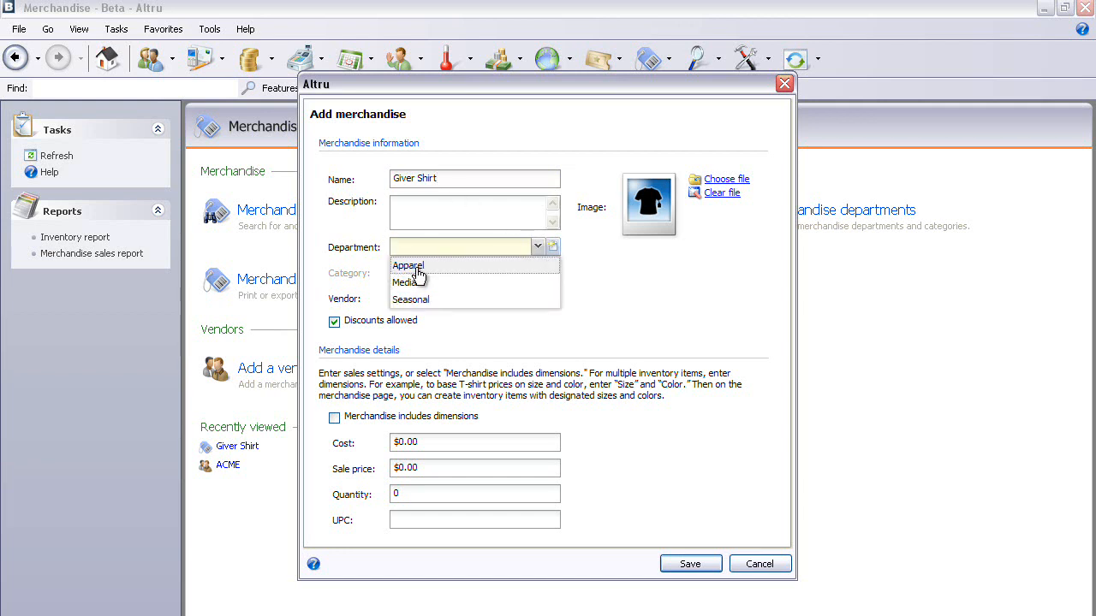
left_click(417, 268)
left_click(537, 272)
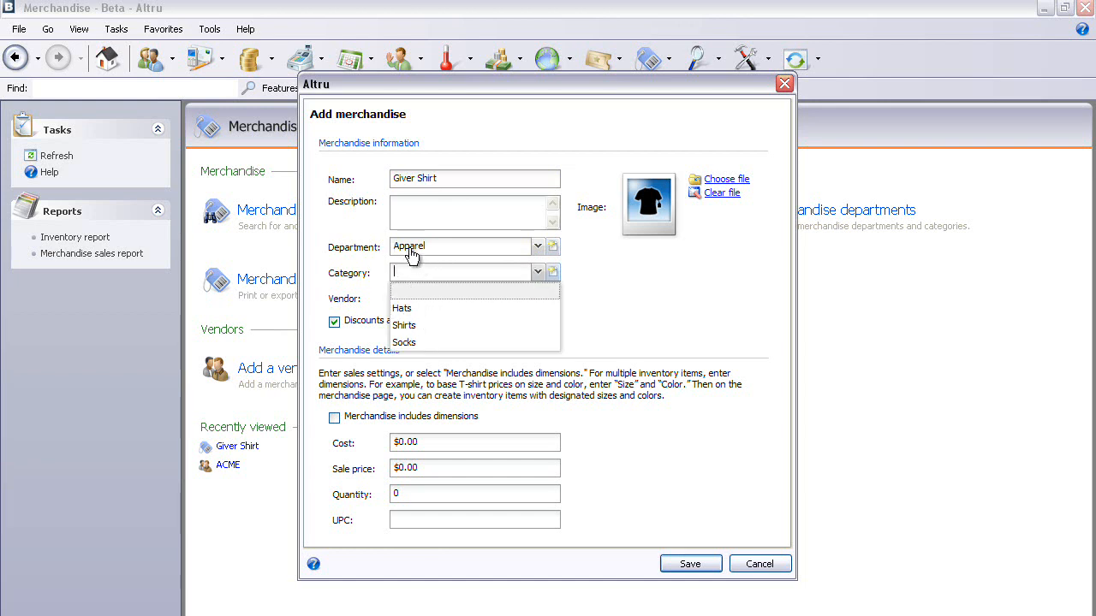
left_click(409, 327)
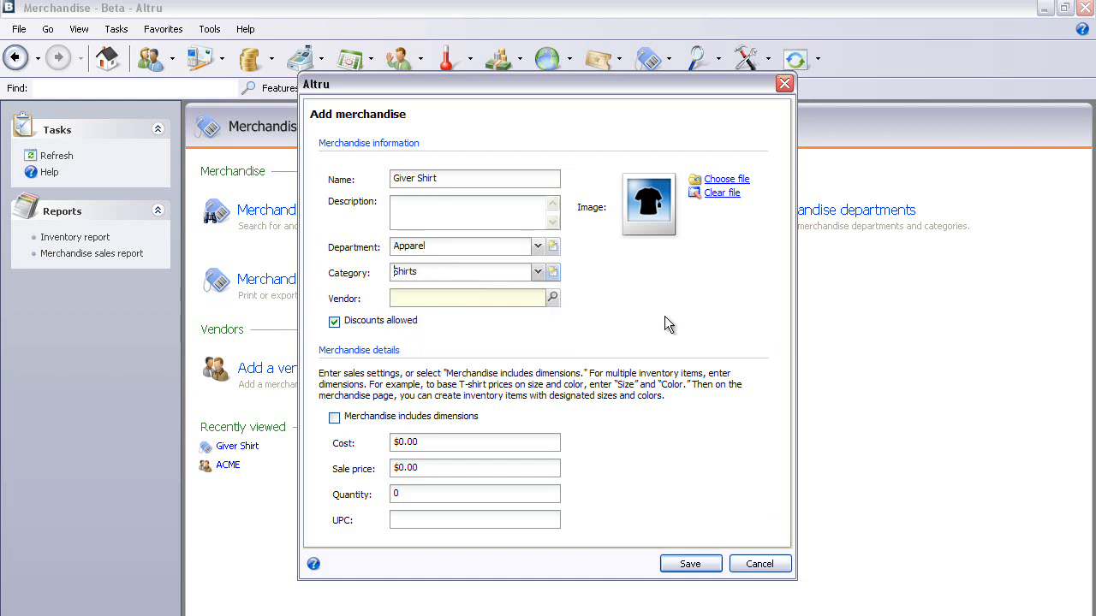
Look up the merchandise vendors and assign ACME as the vendor of Giver Shirt, keeping discounts allowed.
left_click(552, 297)
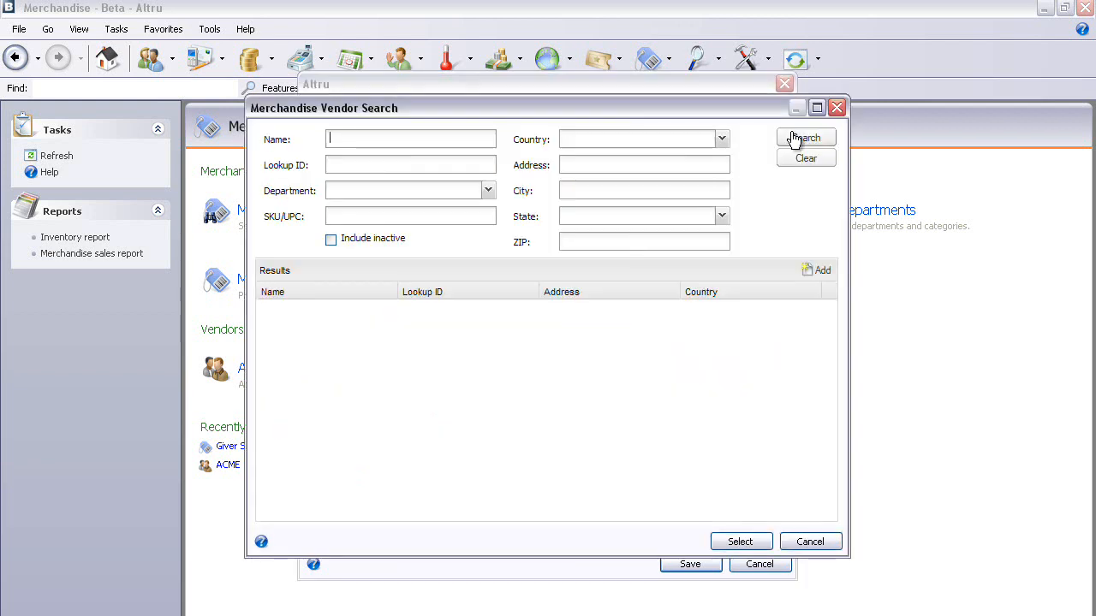
left_click(794, 140)
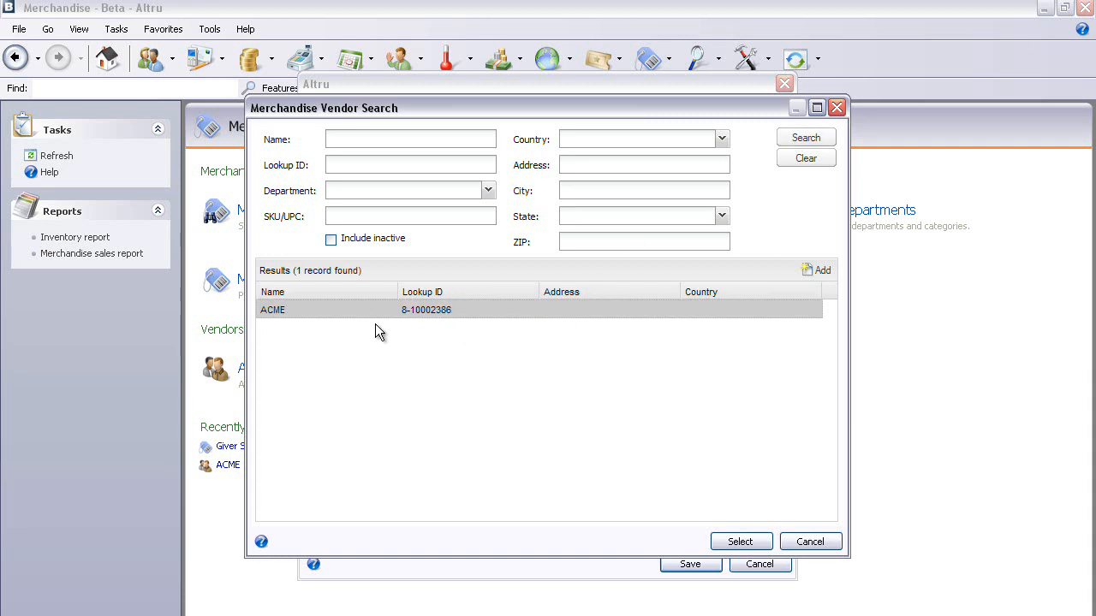
double_click(360, 310)
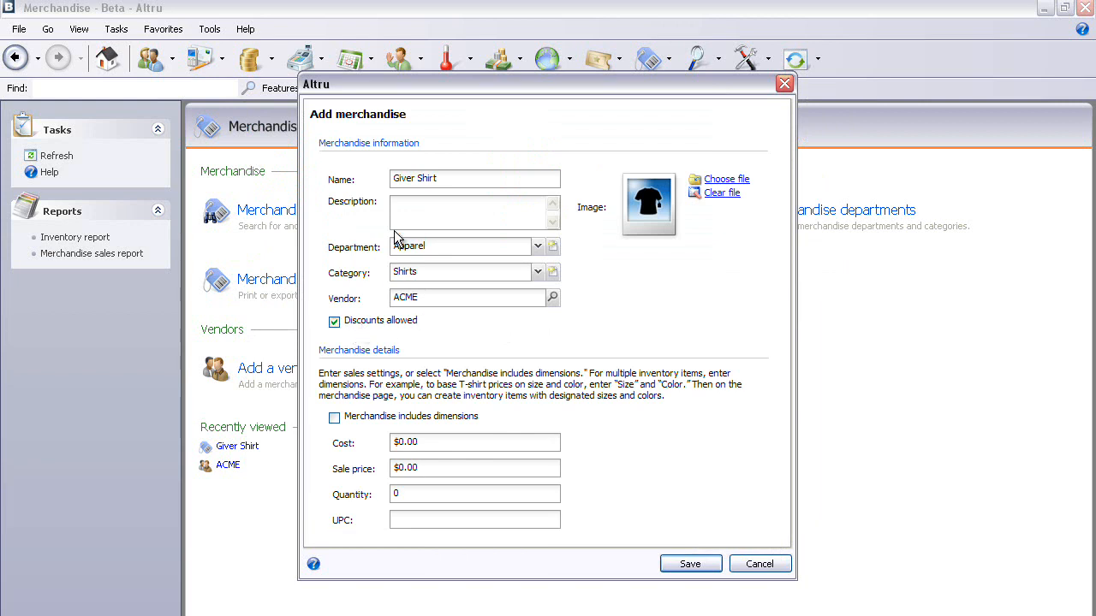
left_click(334, 323)
left_click(334, 323)
Make the merchandise include dimensions, enter Size and Color as the dimensions, and save the Giver Shirt record.
left_click(335, 418)
left_click(432, 467)
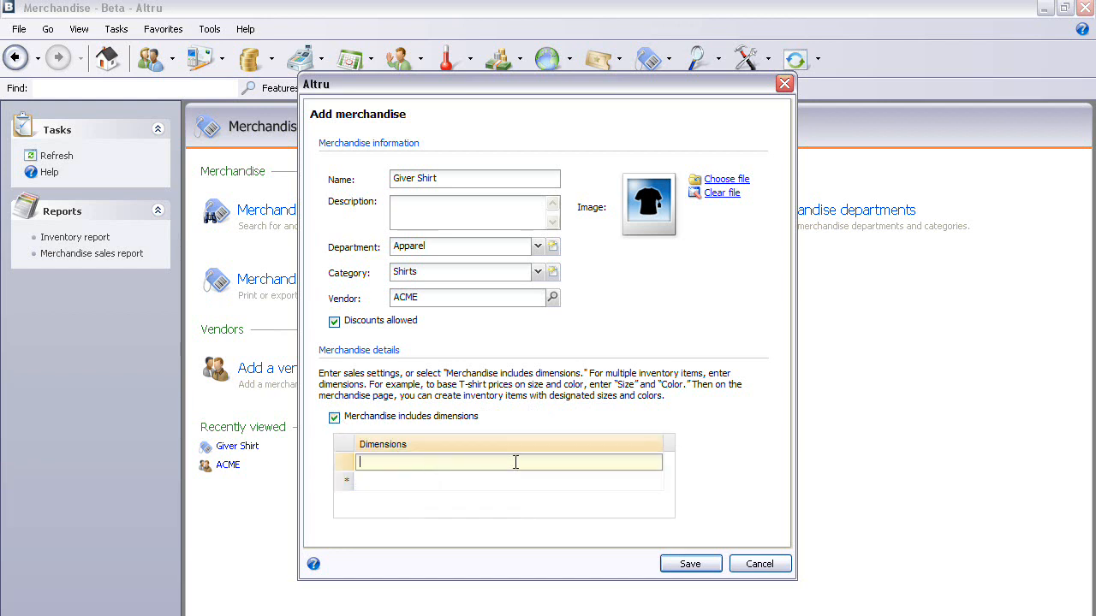
type("Size")
left_click(451, 482)
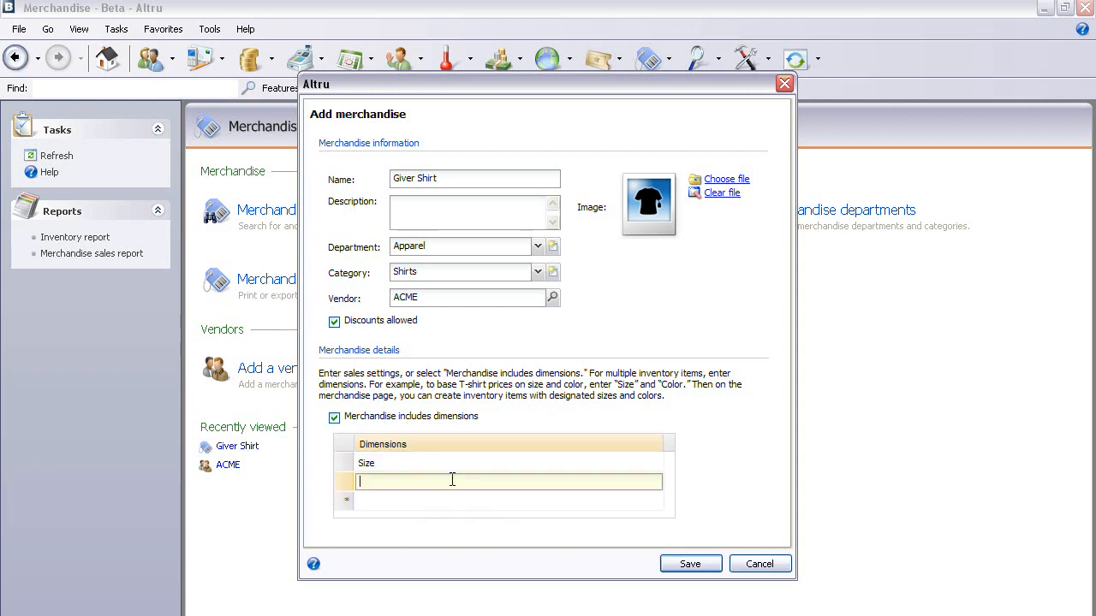
type("Color")
left_click(674, 564)
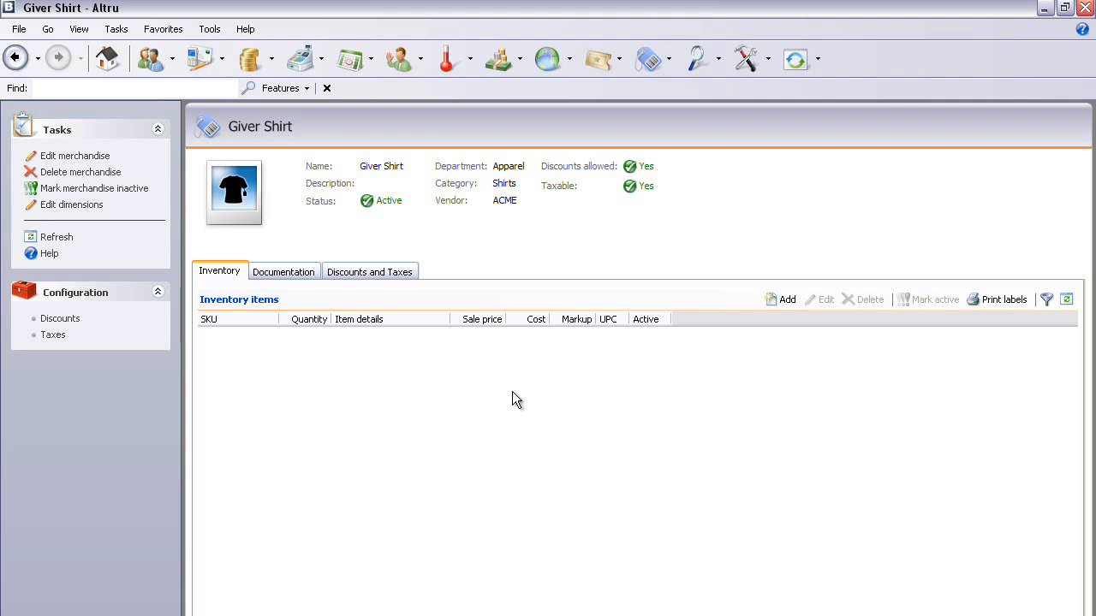
Edit the Giver Shirt dimensions and enter Large, Medium and Kids as the Size values.
left_click(66, 210)
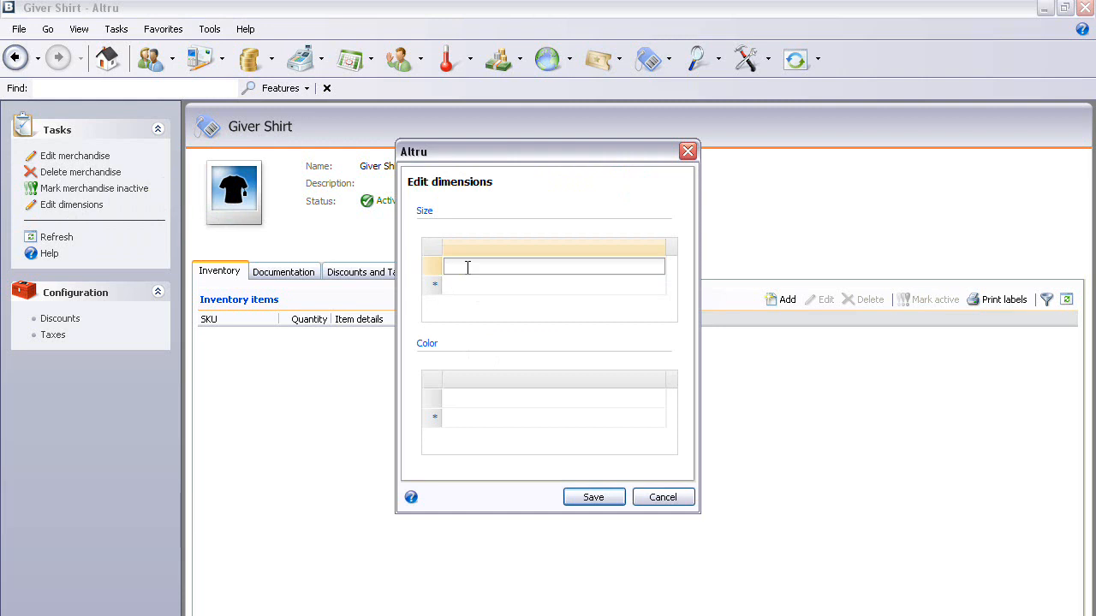
type("Large")
key("Return")
type("Medium")
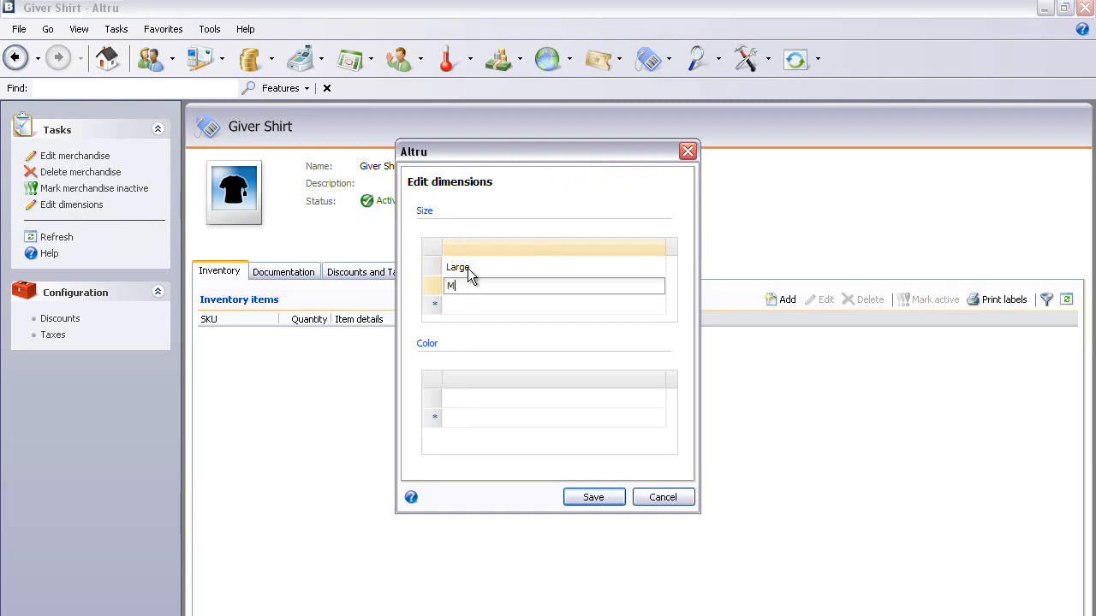
key("Return")
type("Kids")
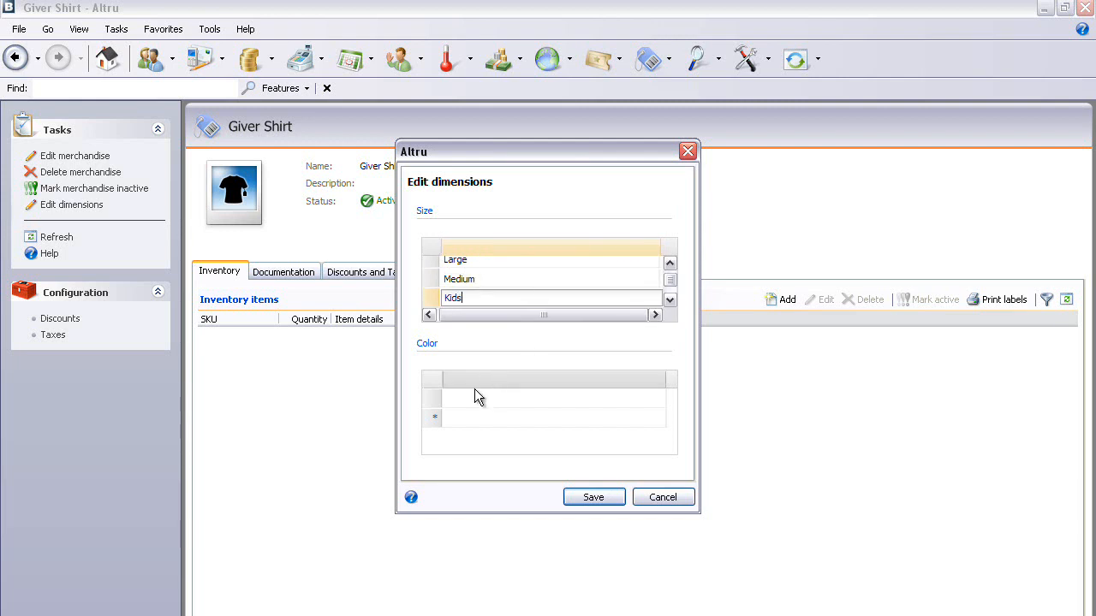
Enter Blue and Red as the Color values and save the dimensions.
left_click(471, 398)
type("Co")
key("BackSpace")
key("BackSpace")
type("Blue")
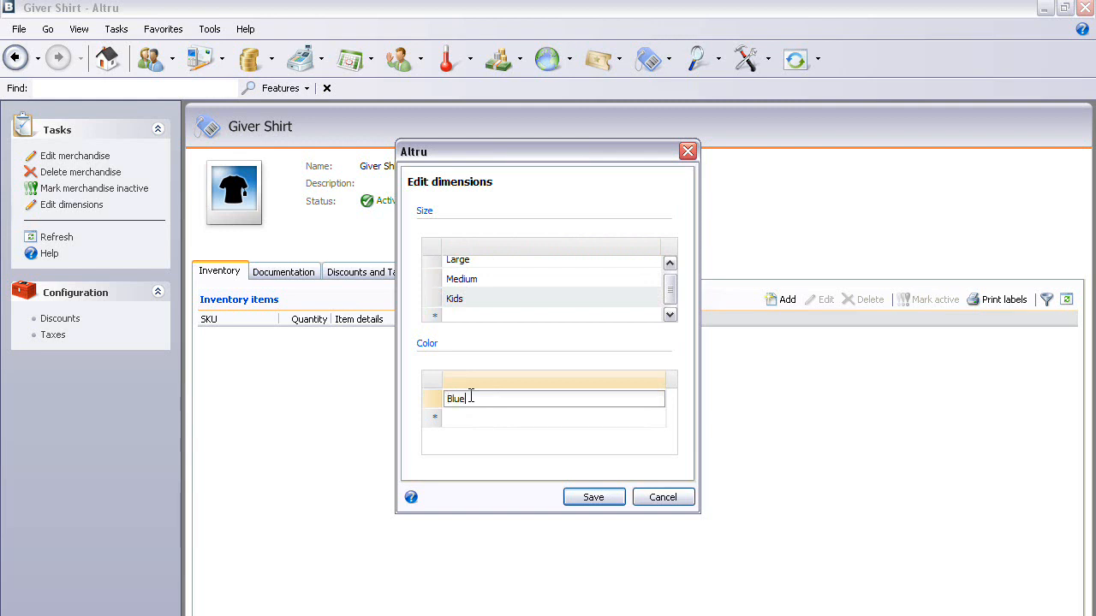
key("Return")
type("Red")
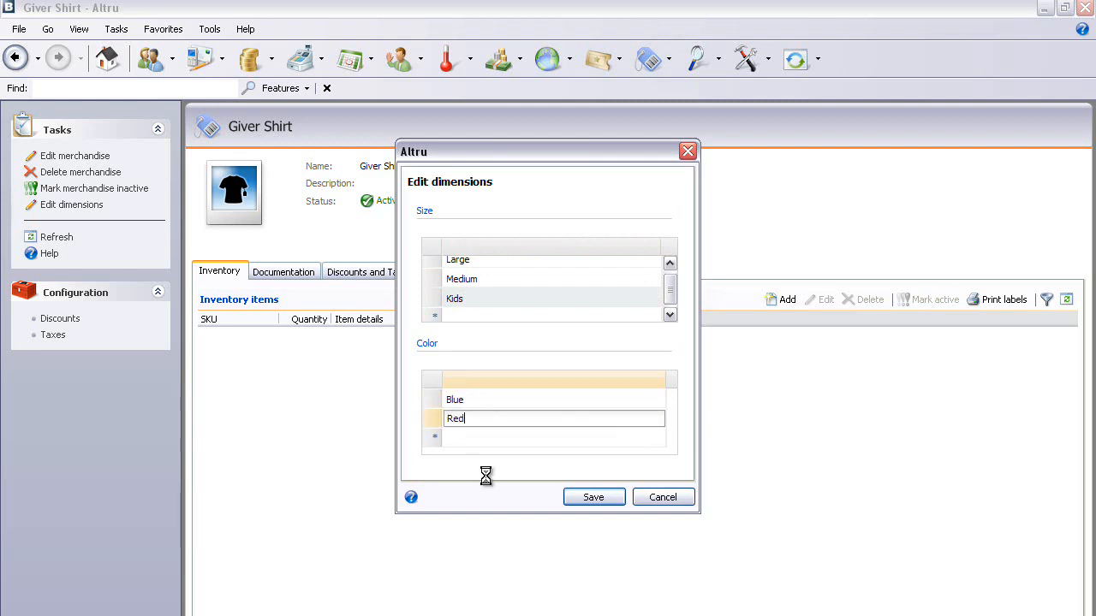
left_click(593, 498)
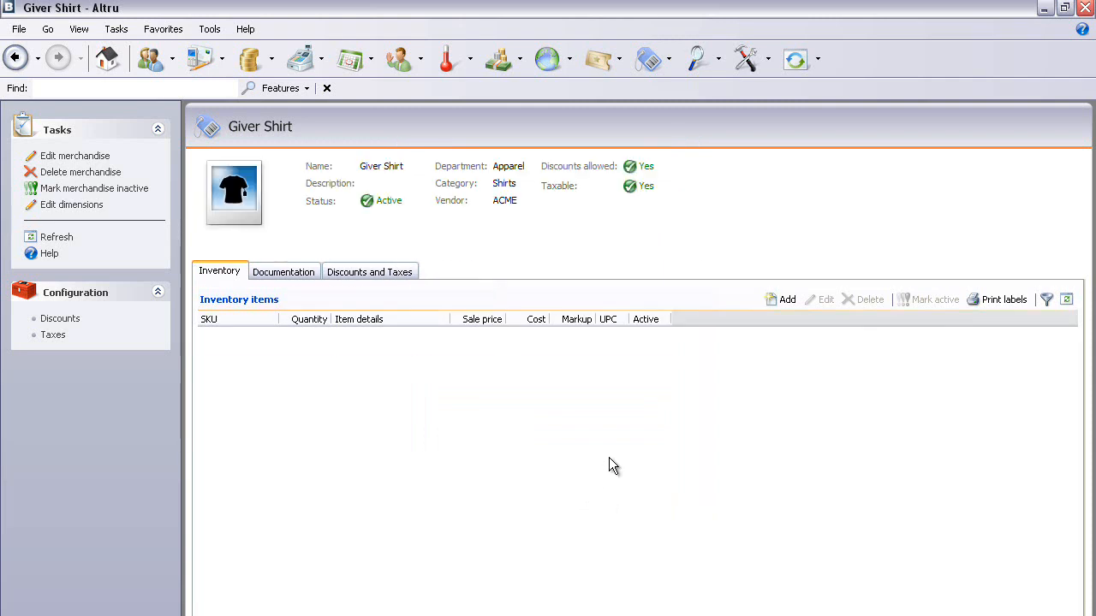
Start a new Giver Shirt inventory item with size Large and color Blue.
left_click(776, 302)
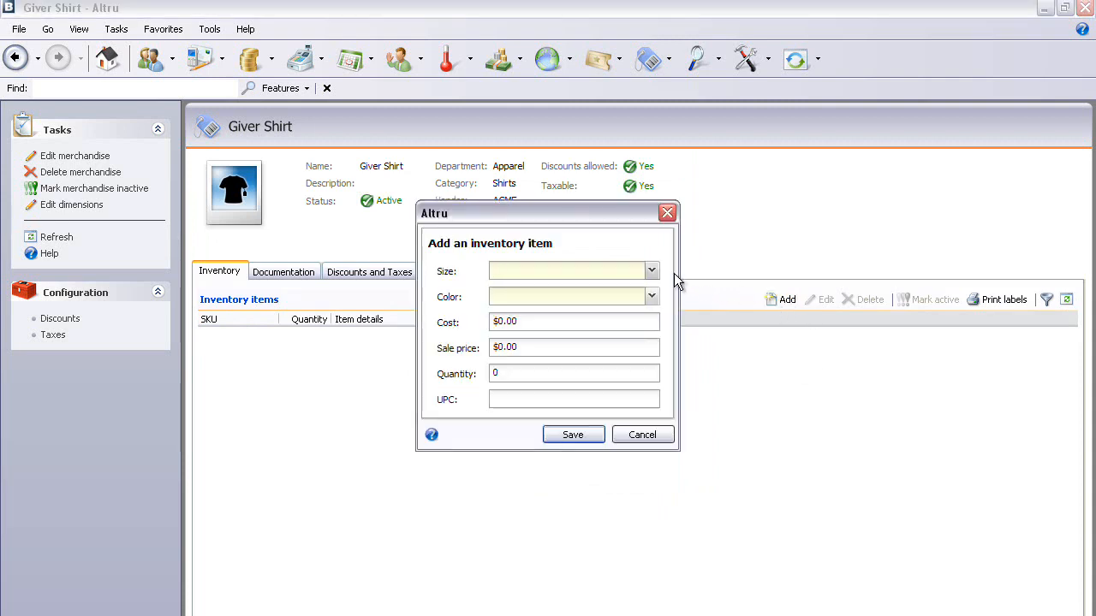
left_click(650, 271)
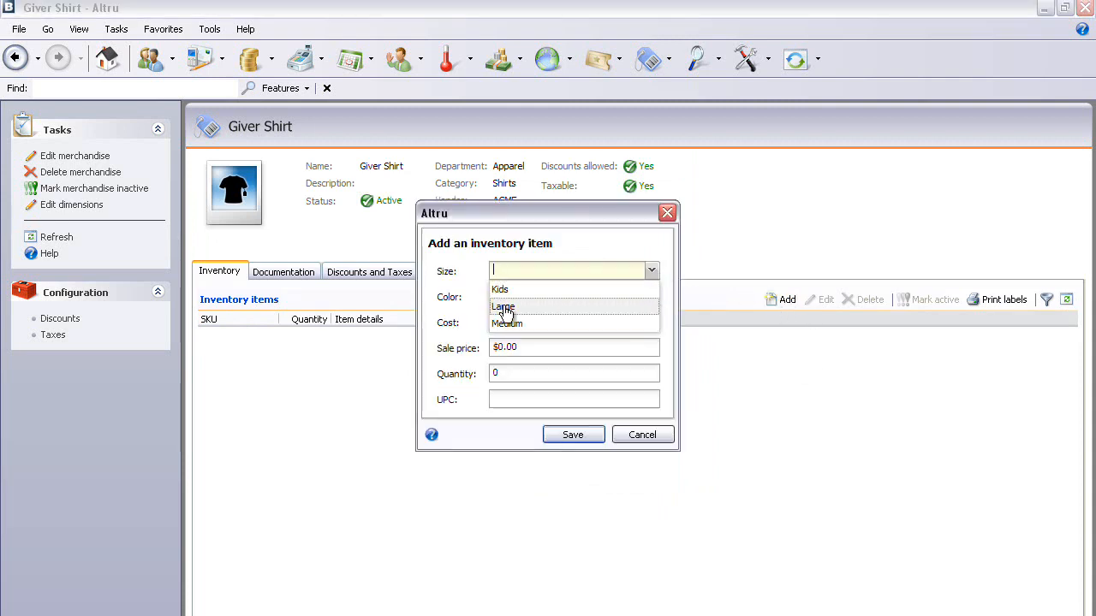
left_click(504, 303)
left_click(651, 296)
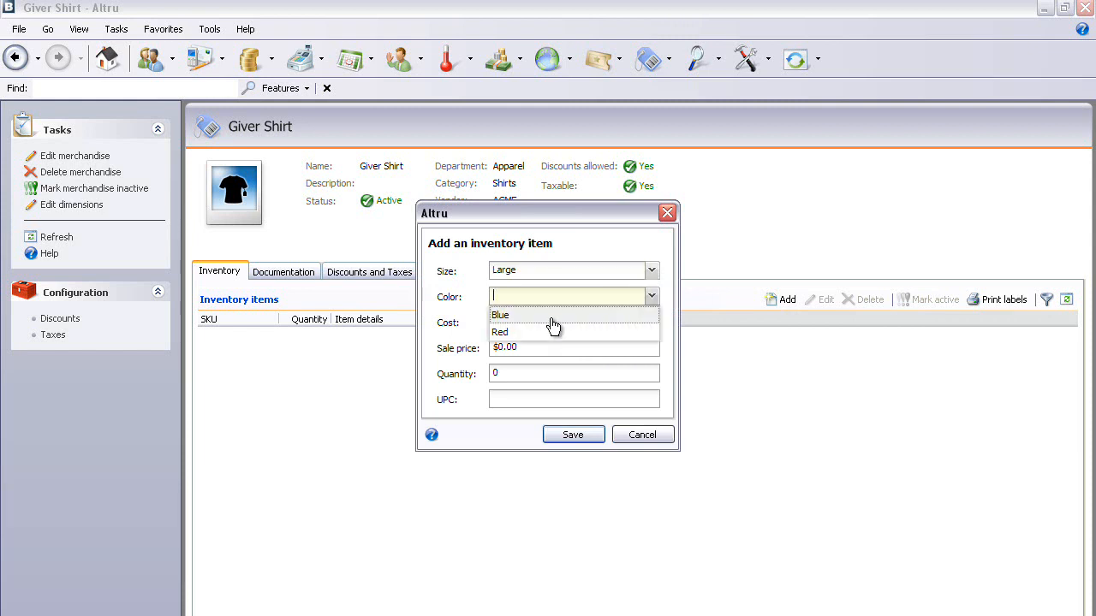
left_click(506, 311)
Set the Large Blue item's cost to $3.00, sale price to $8.00 and quantity to 100, leave the UPC blank, and save it.
double_click(538, 325)
left_click(543, 328)
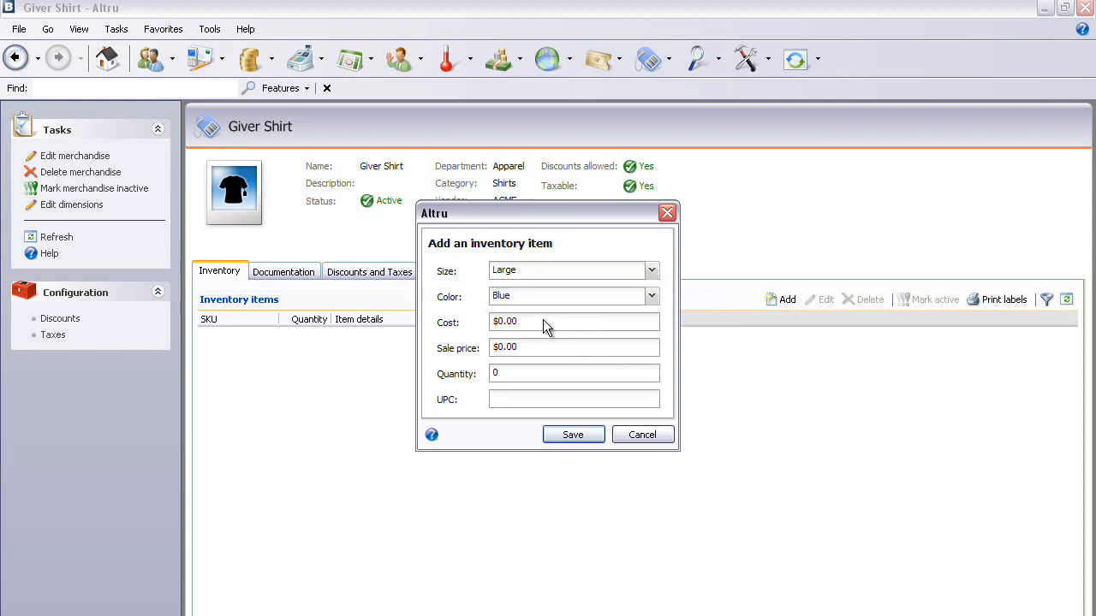
left_click_drag(529, 320, 480, 319)
type("3")
left_click_drag(541, 346, 428, 342)
type("8")
left_click(505, 372)
left_click_drag(557, 377, 469, 382)
type("100")
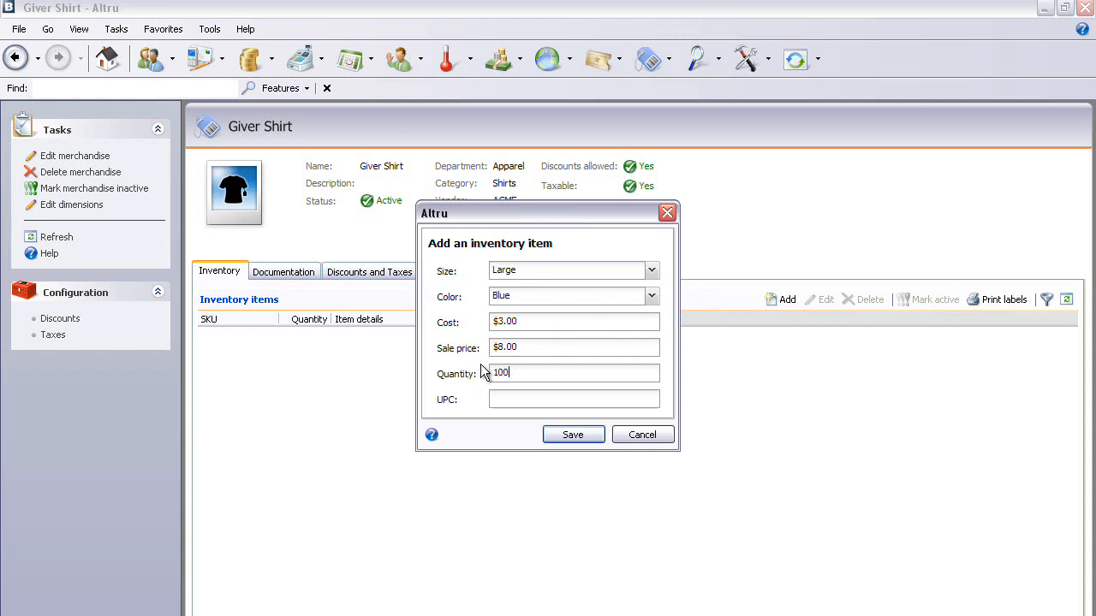
left_click(533, 398)
key("Tab")
left_click(563, 435)
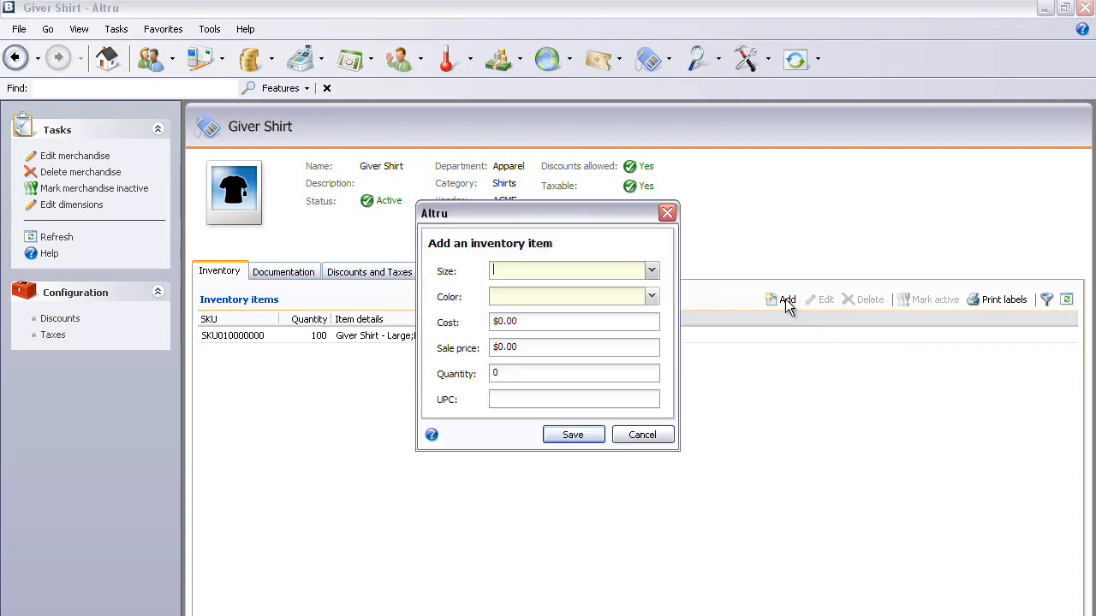
Add another Giver Shirt inventory item with size Kids and color Red.
left_click(652, 272)
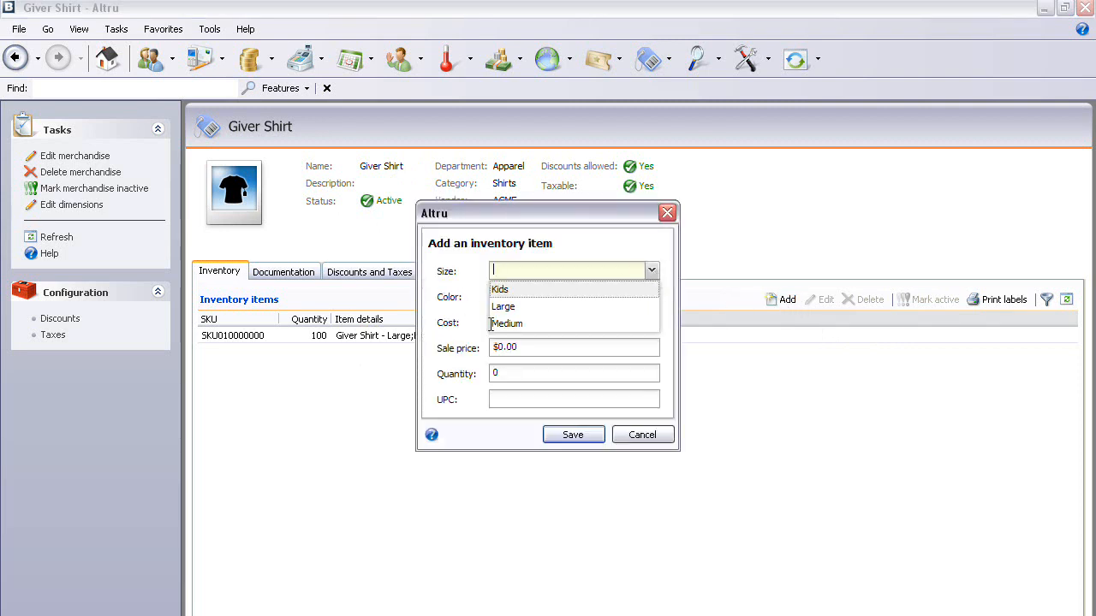
left_click(502, 288)
left_click(651, 296)
left_click(499, 332)
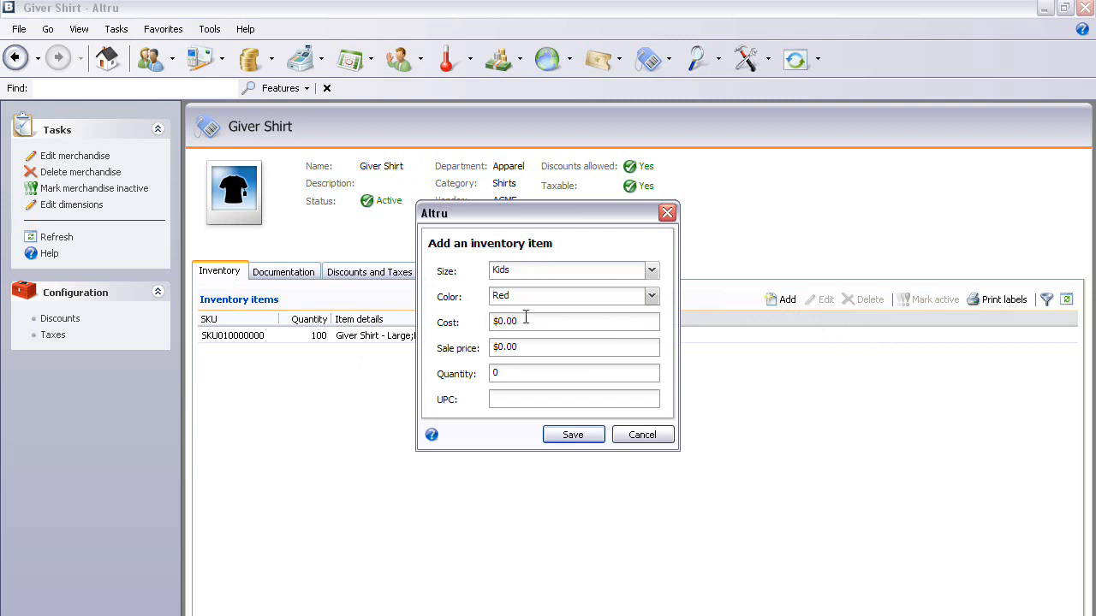
Set the Kids Red item's cost to $2.00, sale price to $5.00 and quantity to 50, and save it.
left_click(531, 321)
type("2")
left_click(529, 349)
type("5")
left_click(500, 376)
type("50")
left_click(570, 438)
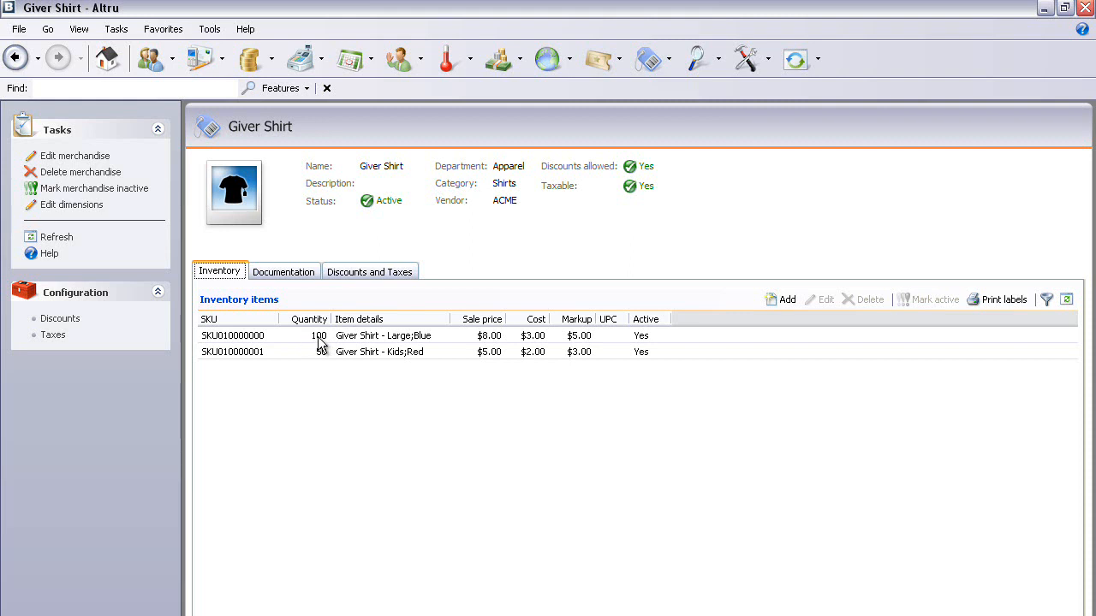
Edit the Kids Red inventory item, set its quantity to 75, and save the change.
double_click(577, 352)
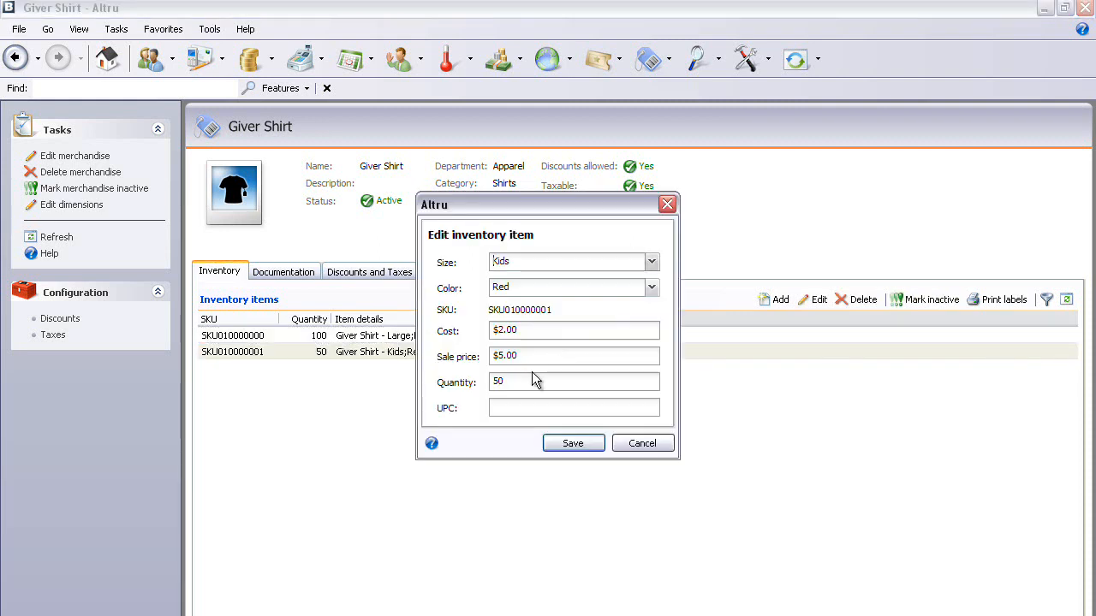
double_click(512, 383)
type("75")
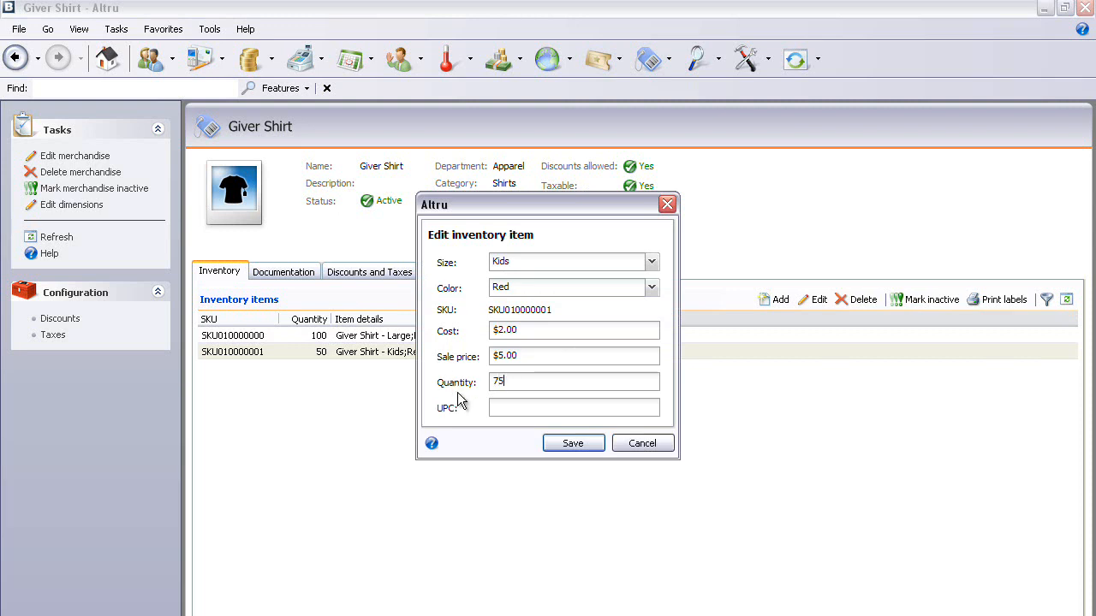
left_click(580, 441)
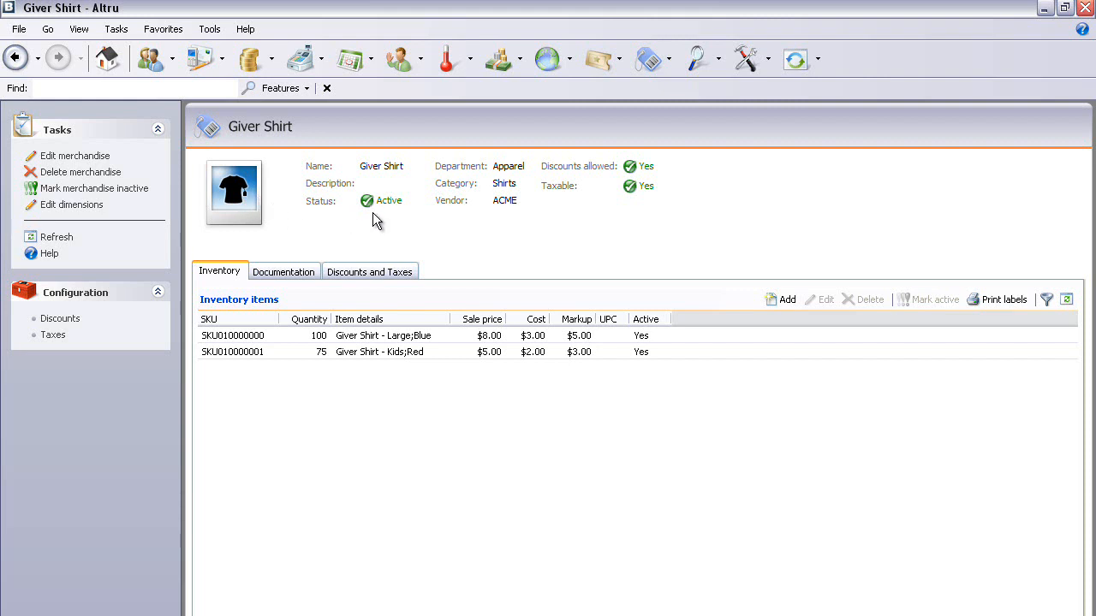
Start a new merchandise record named "The Cake is a Lie" in the Media department and Books category.
left_click(648, 59)
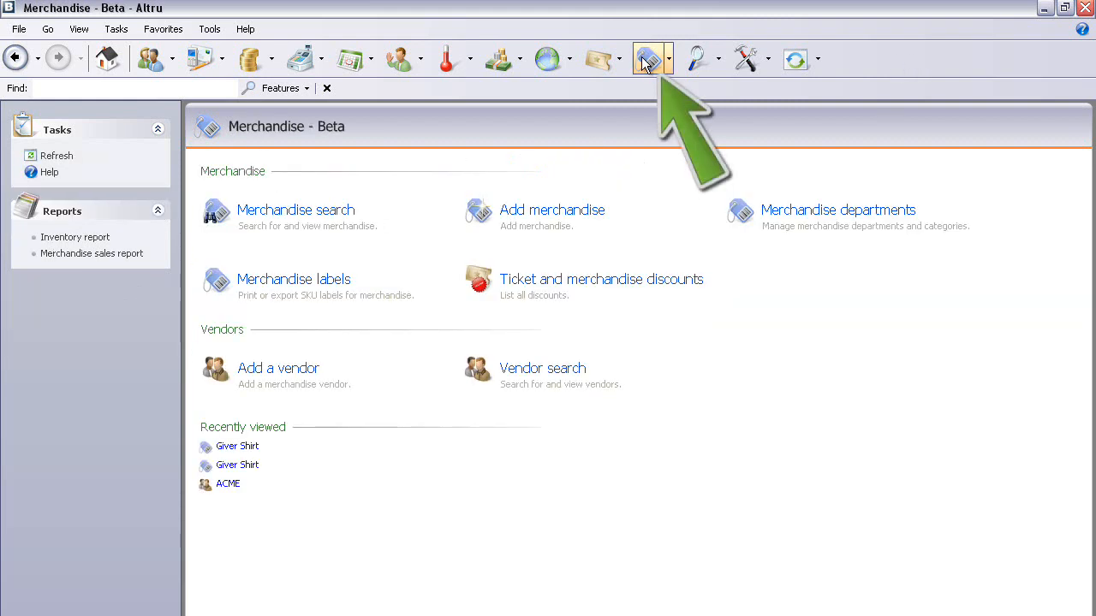
left_click(563, 218)
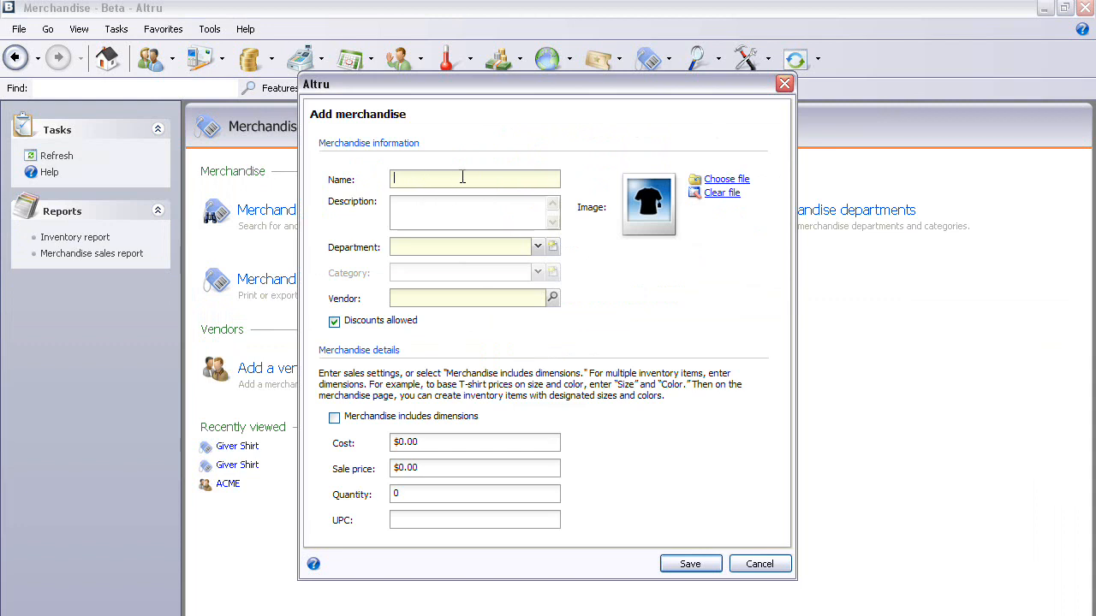
type("The Cake is a Lie")
left_click(538, 249)
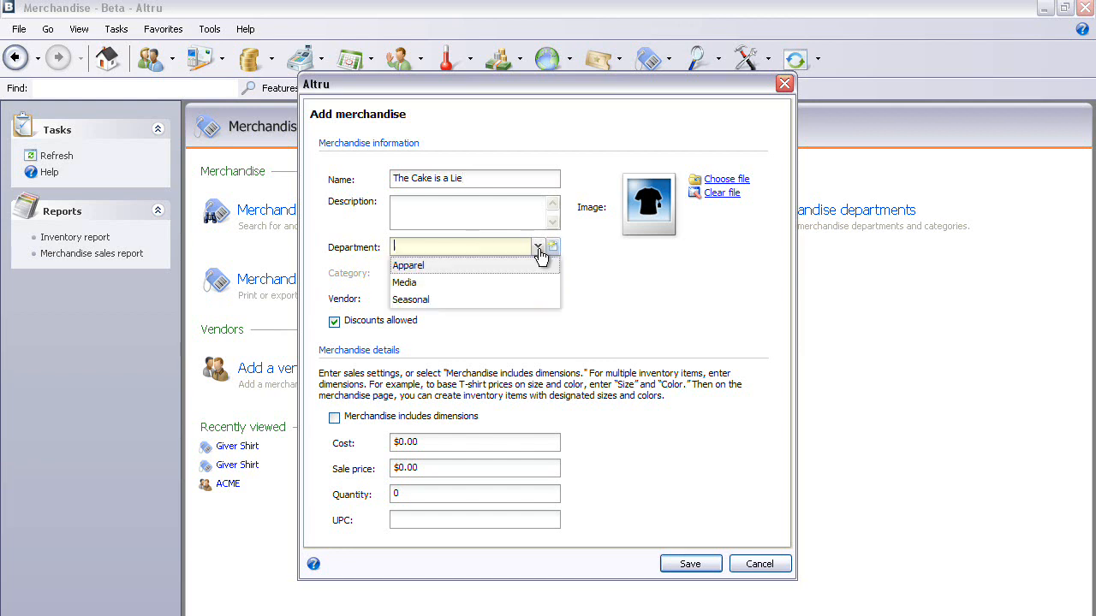
left_click(404, 283)
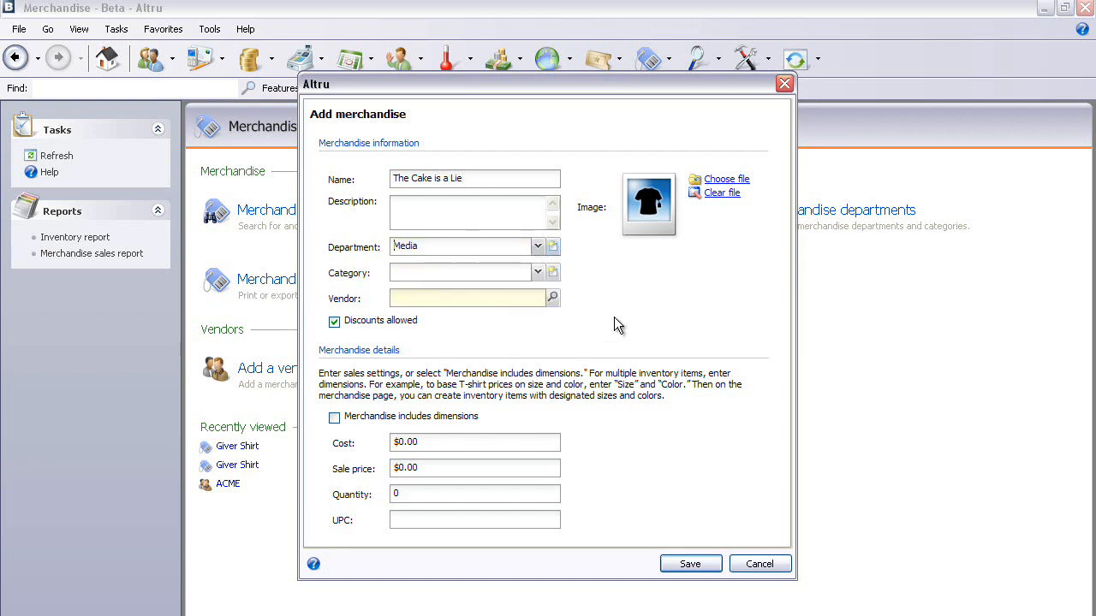
left_click(540, 275)
left_click(404, 306)
Search the merchandise vendors and assign ACME as the vendor of "The Cake is a Lie".
left_click(553, 298)
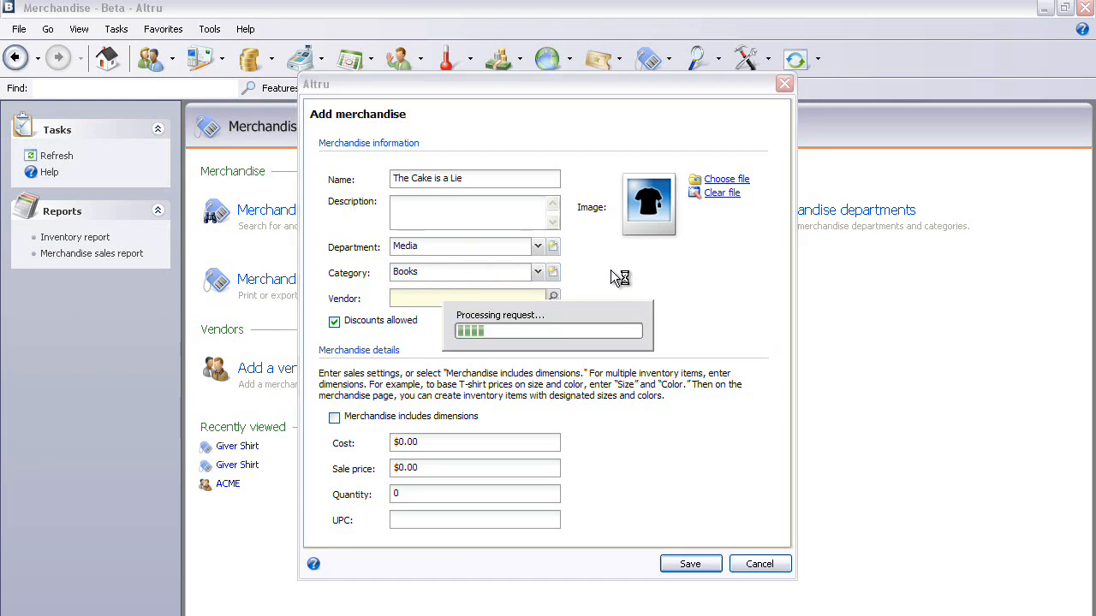
left_click(805, 138)
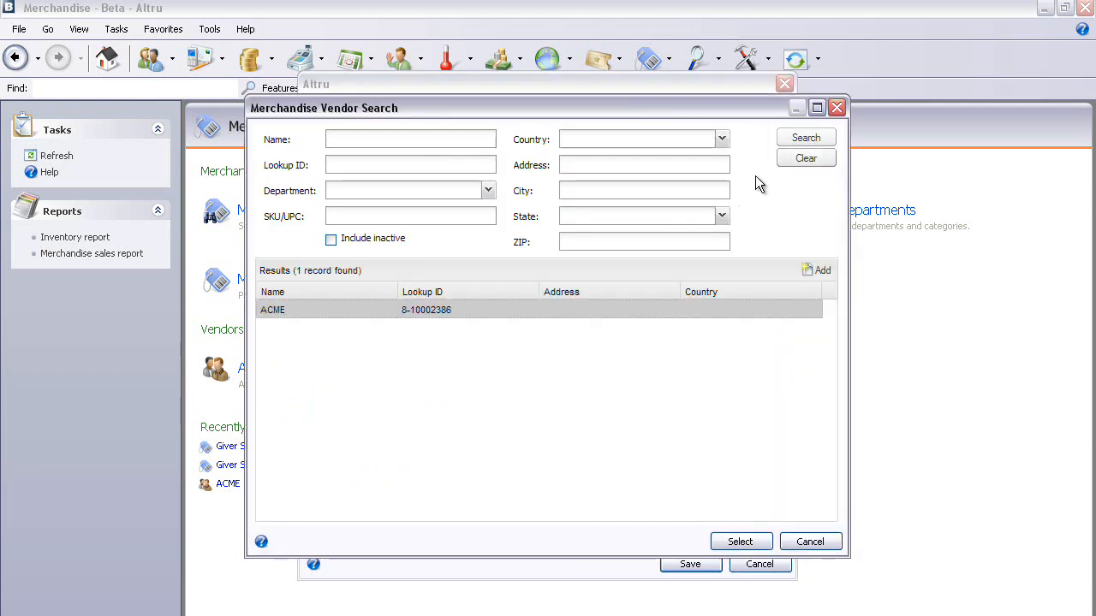
double_click(477, 310)
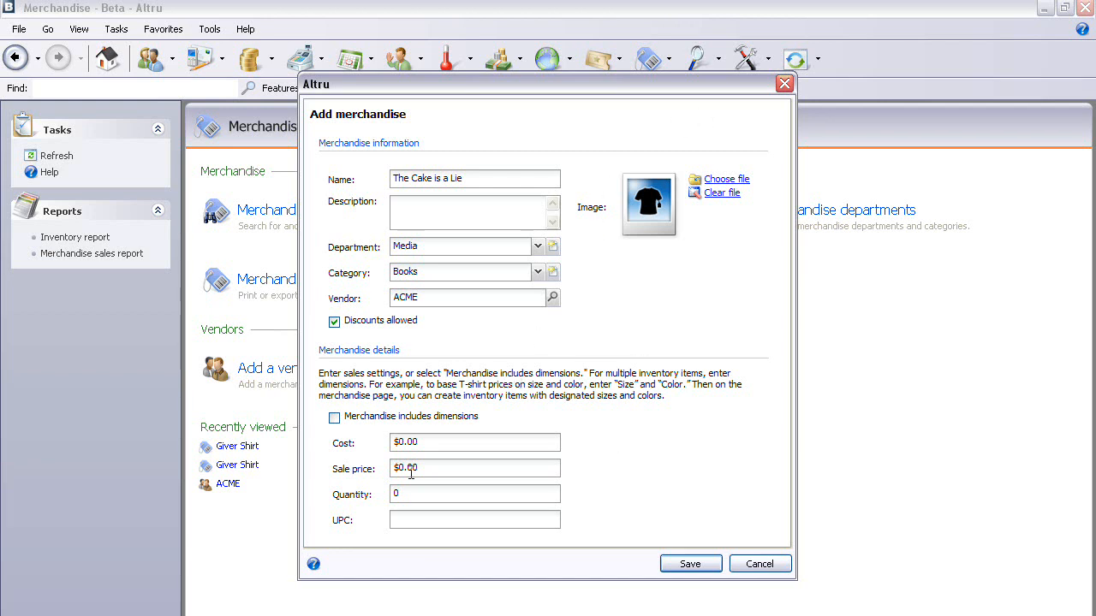
Set the book's cost to $8.00, sale price to $15.00 and quantity to 30, and save the merchandise record.
left_click(367, 442)
type("8")
key("Tab")
type("15")
key("Tab")
type("30")
left_click(690, 564)
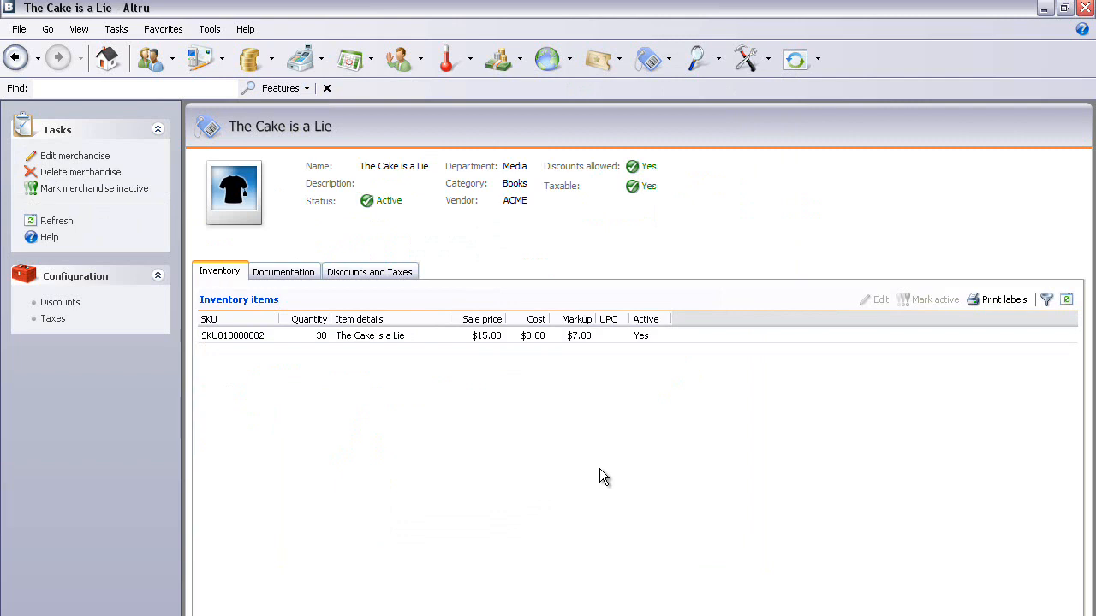
Start a new merchandise record named "2011 Calendar" in the Seasonal department and Calendars category, with ACME as its vendor.
left_click(652, 62)
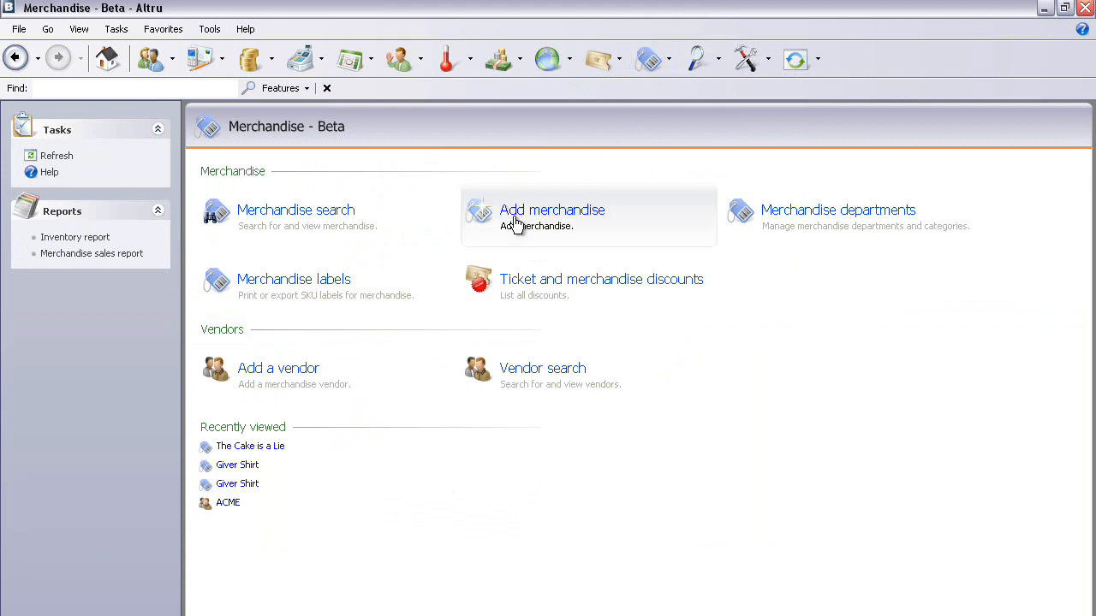
left_click(514, 223)
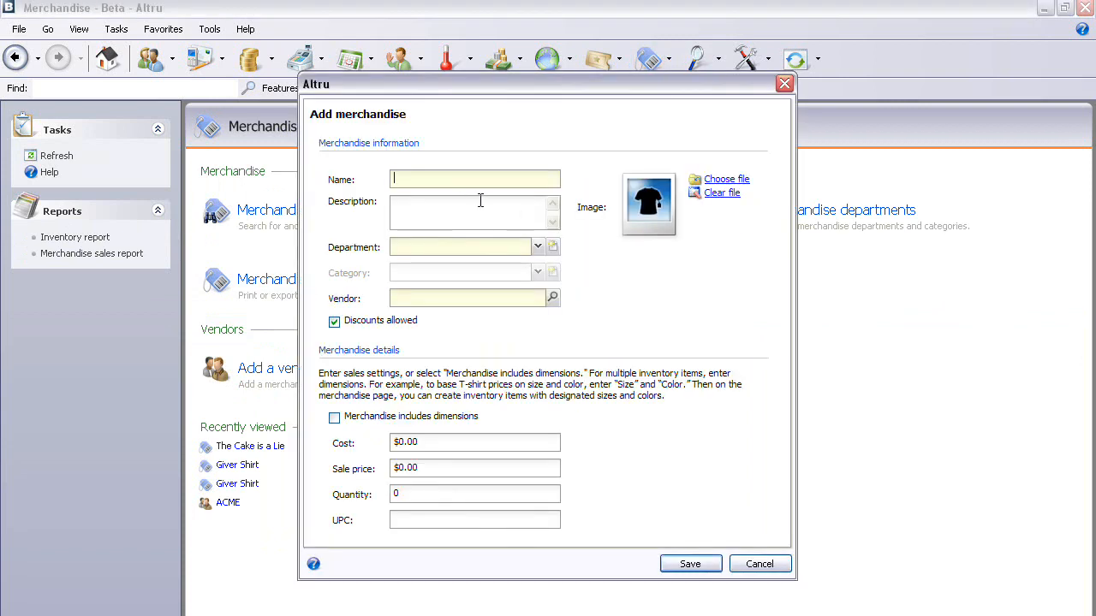
type("2011 Calendar")
left_click(538, 248)
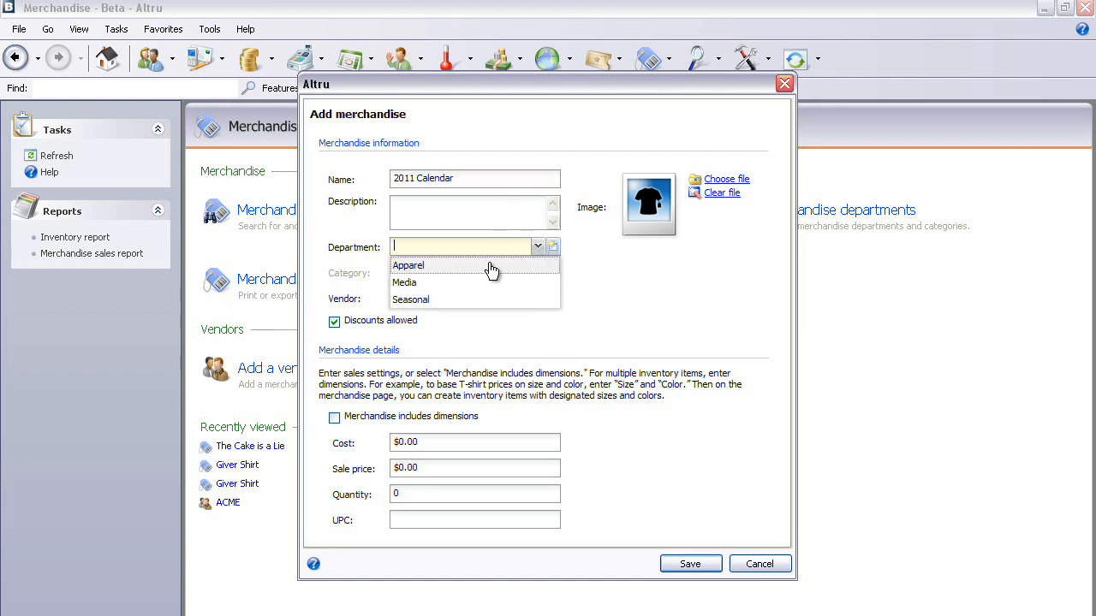
left_click(413, 302)
left_click(538, 272)
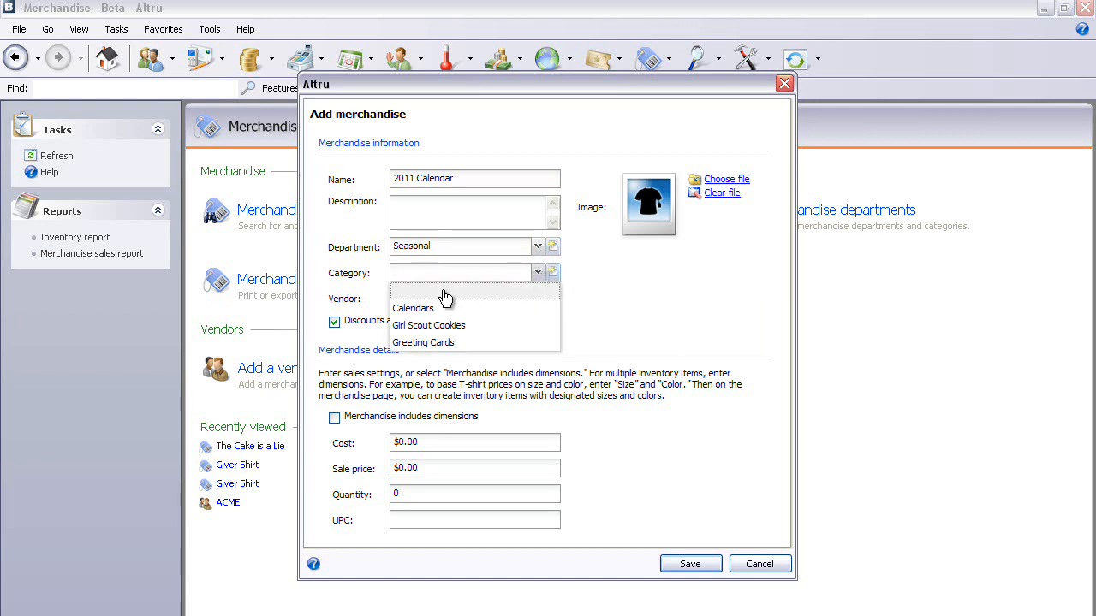
left_click(415, 308)
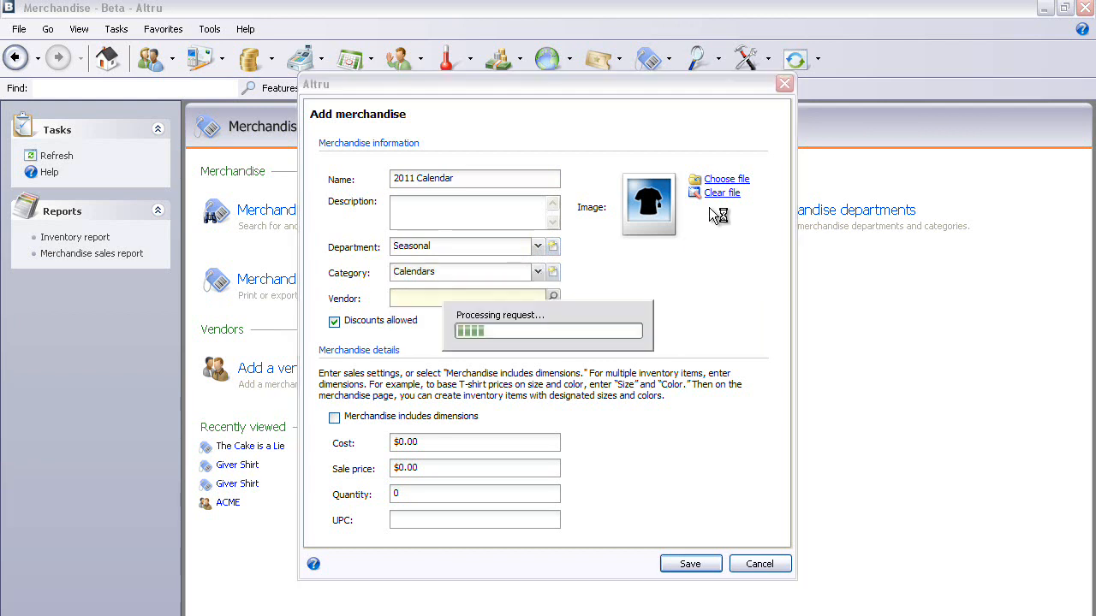
left_click(820, 146)
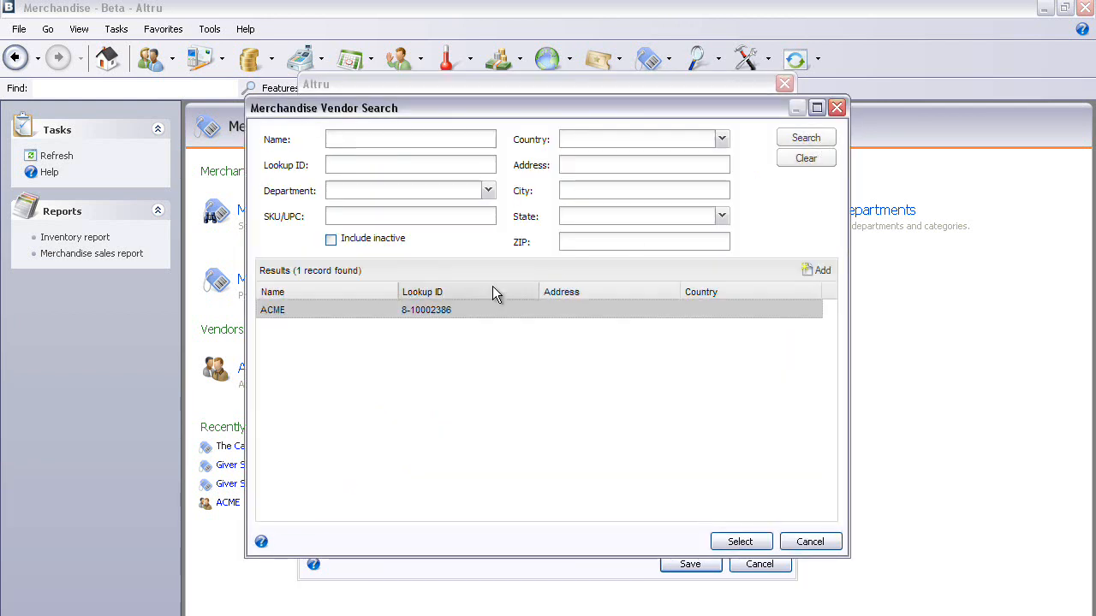
double_click(466, 310)
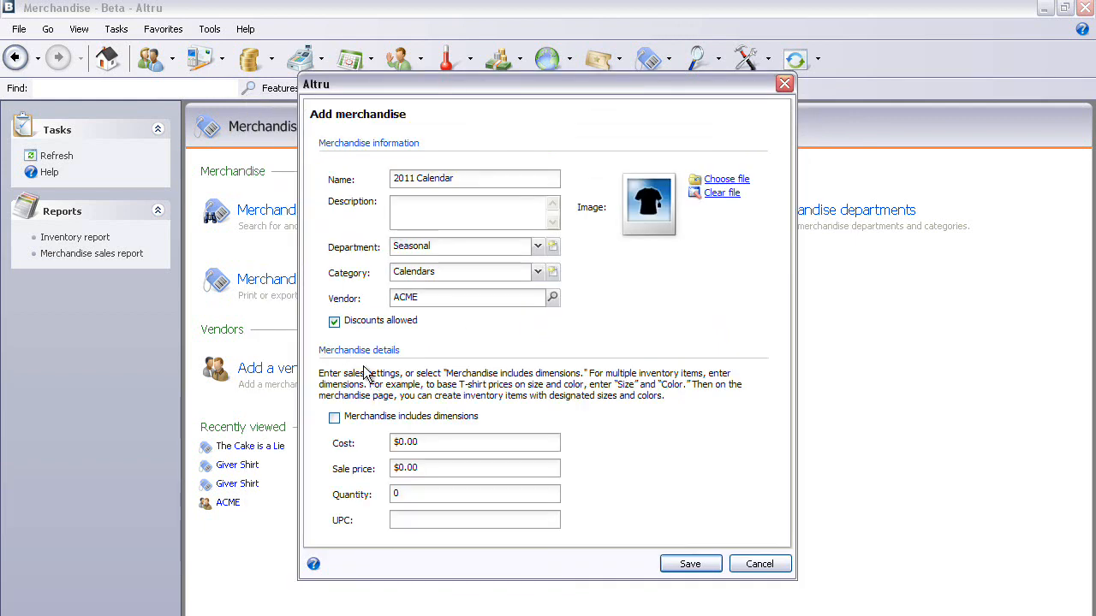
Set the calendar's cost to $1.00, sale price to $5.00 and quantity to 200, and save the merchandise record.
left_click(438, 438)
type("1")
left_click(420, 466)
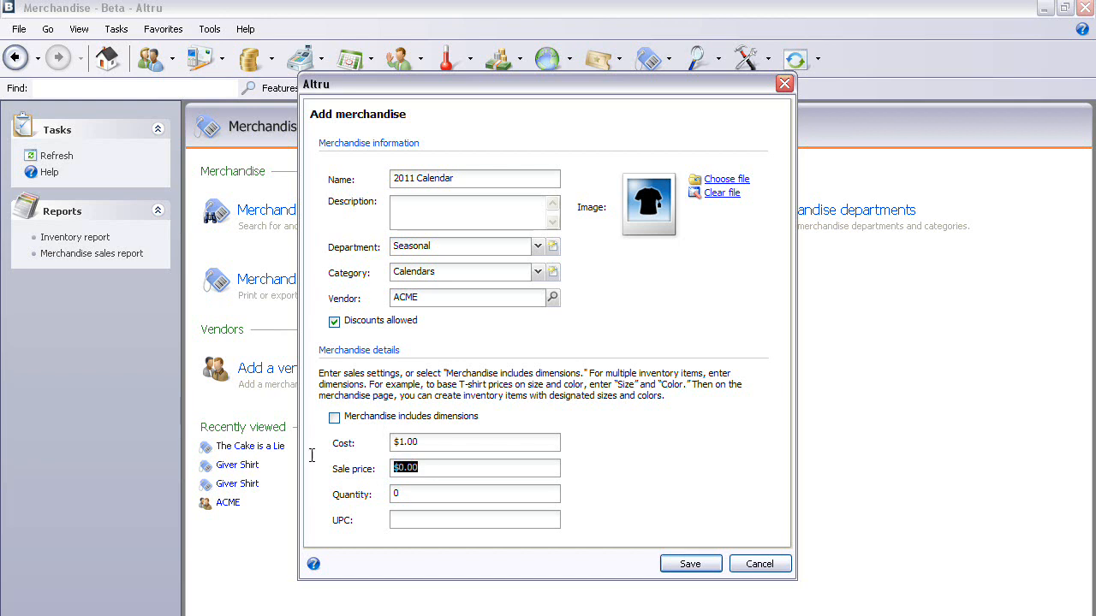
type("5")
left_click(418, 495)
type("200")
left_click(685, 564)
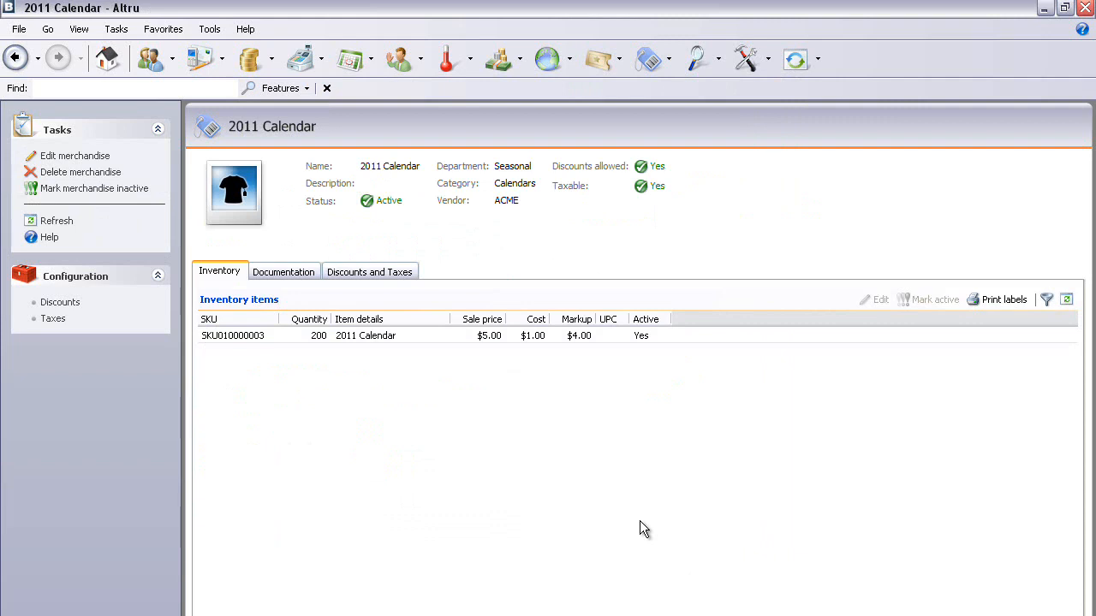
left_click(644, 65)
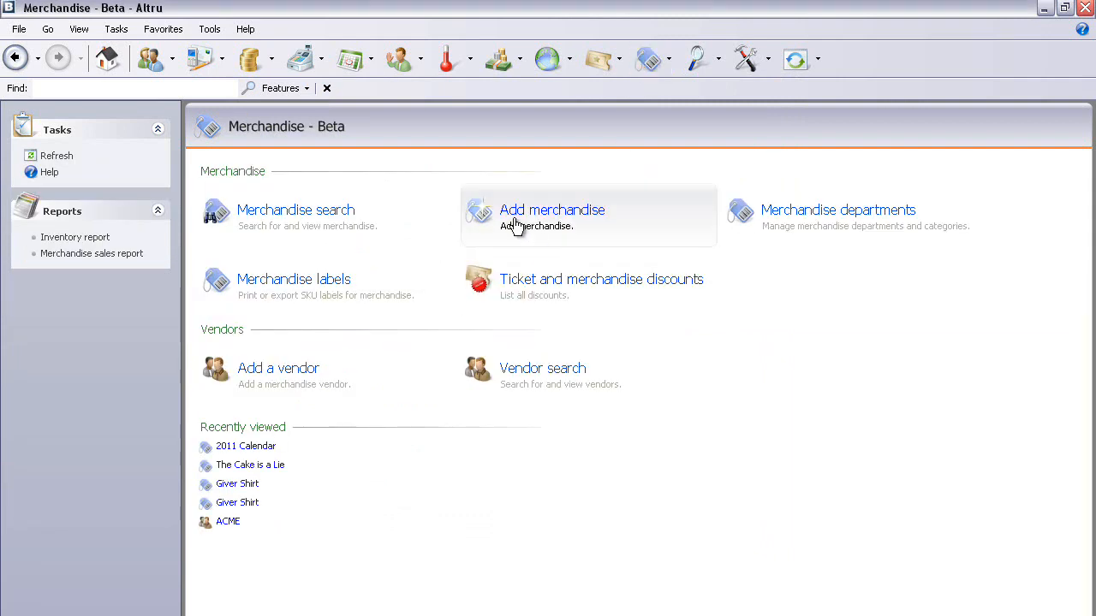
left_click(516, 225)
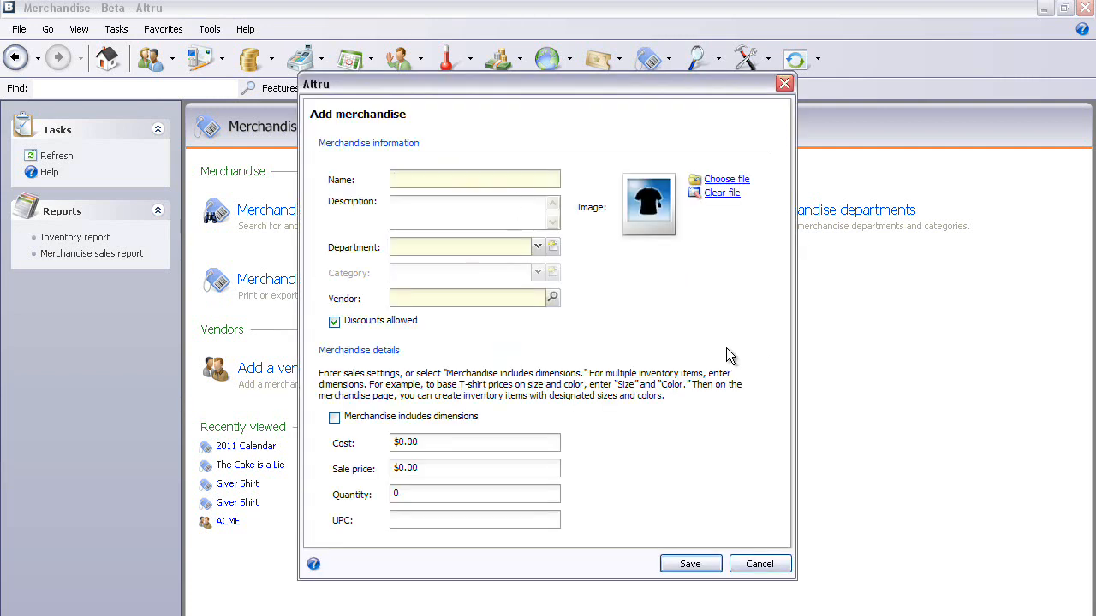
left_click(758, 565)
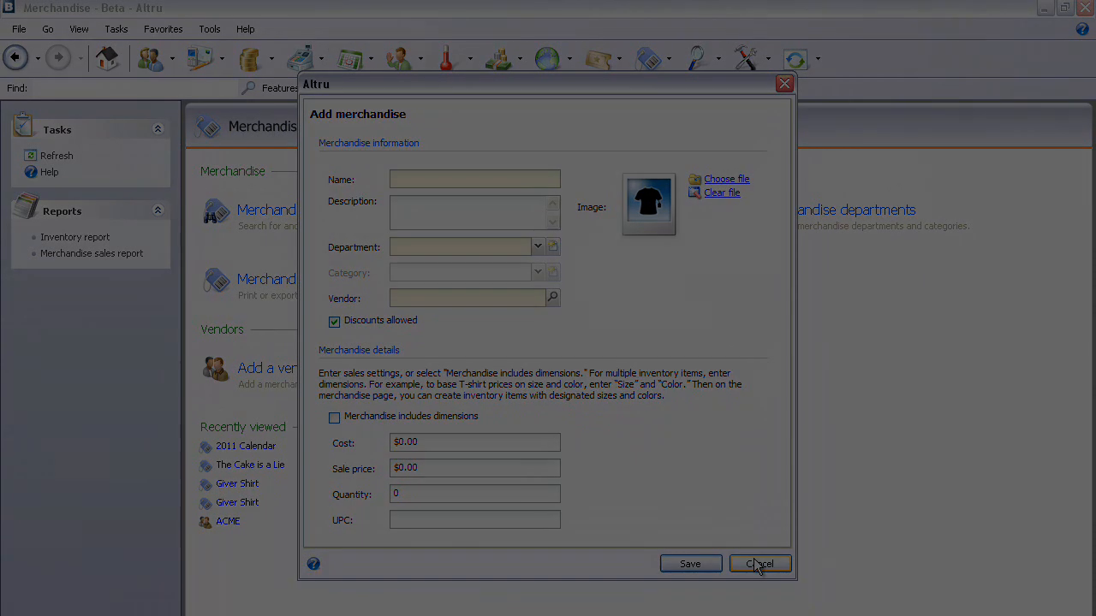